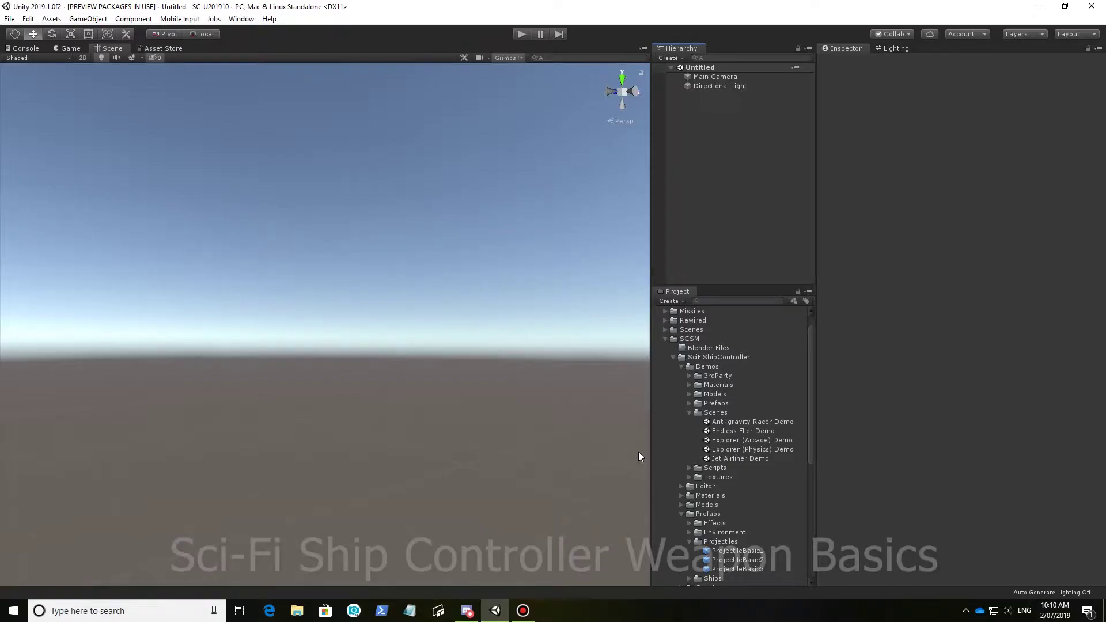
- Open the Explorer (Physics) Demo scene and add a weapon to the Explorer Ship (Physics) in its Combat settings
double_click(761, 449)
click(727, 86)
scroll(922, 322, down, 5)
click(1063, 403)
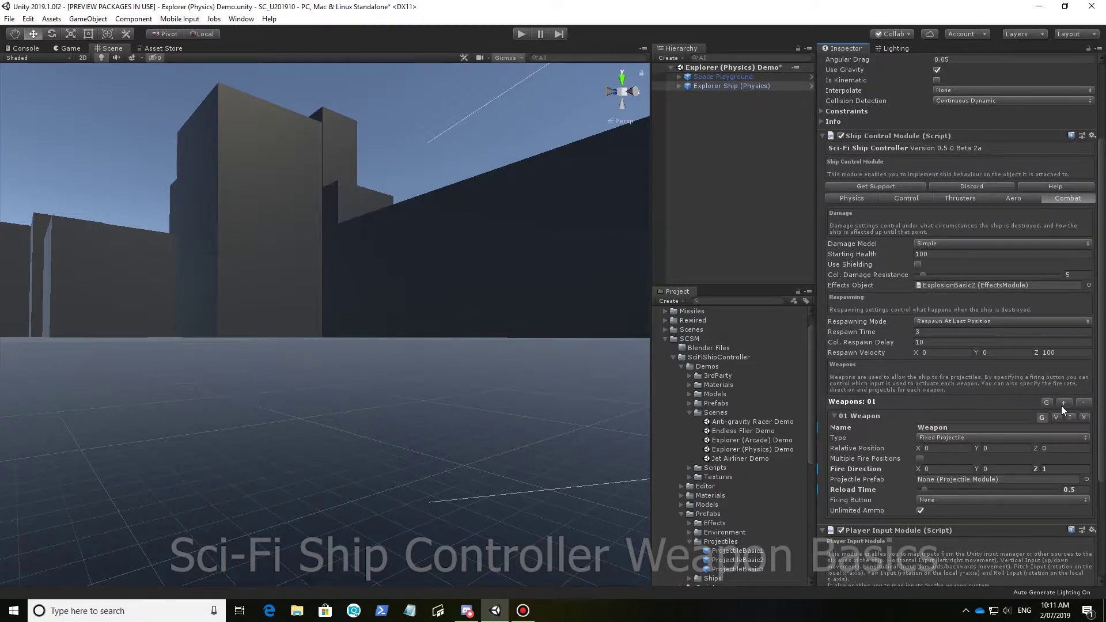
click(954, 438)
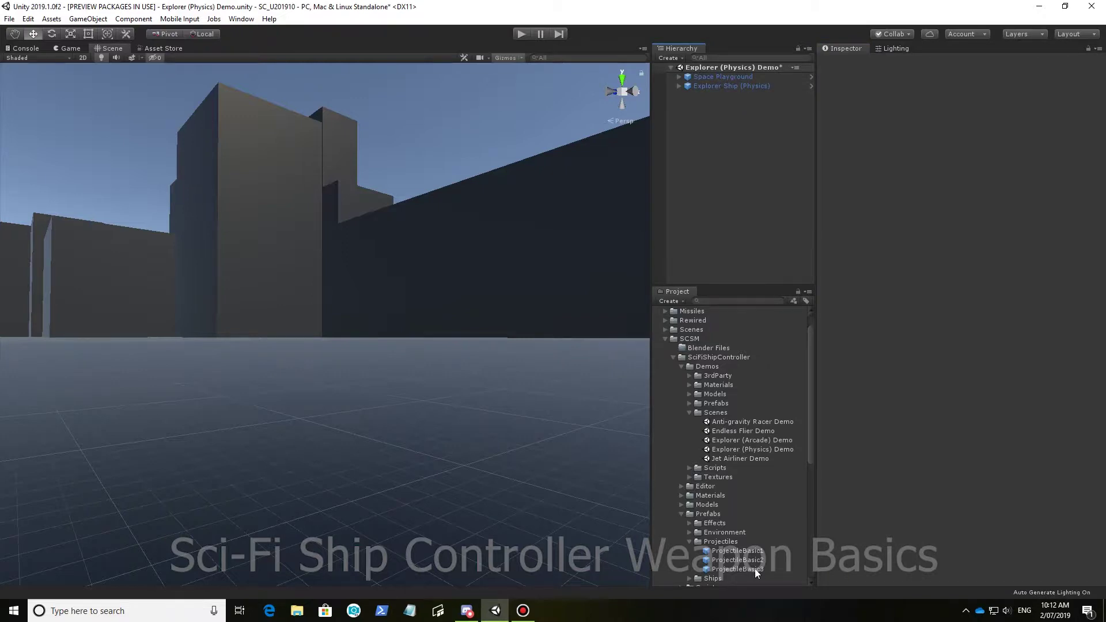
- Place the ProjectileBasic3 prefab in the scene and examine its child Projectile mesh and component settings
drag(757, 572, 466, 430)
drag(465, 377, 465, 359)
drag(475, 362, 470, 323)
click(678, 86)
click(713, 96)
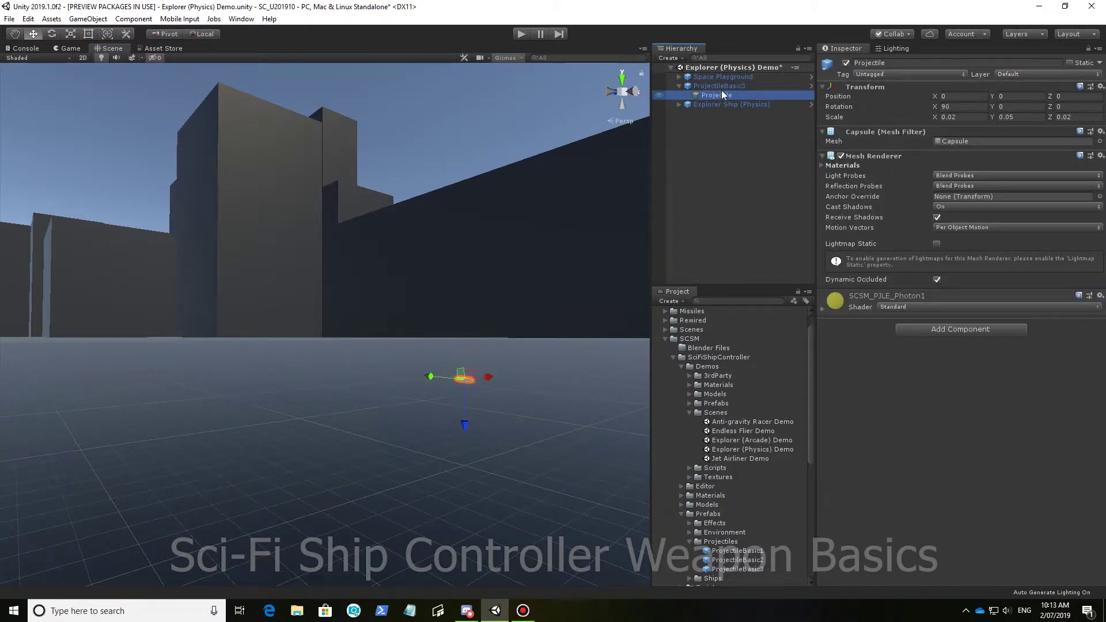
click(722, 87)
scroll(795, 403, down, 1)
click(825, 406)
- Place a second example prefab beside ProjectileBasic3 and delete both from the scene
drag(810, 410, 456, 393)
ctrl+click(731, 95)
key(Delete)
- Hide the Explorer Ship (Physics) physics, thruster and aero gizmos in the scene, and return to its Combat settings
click(735, 85)
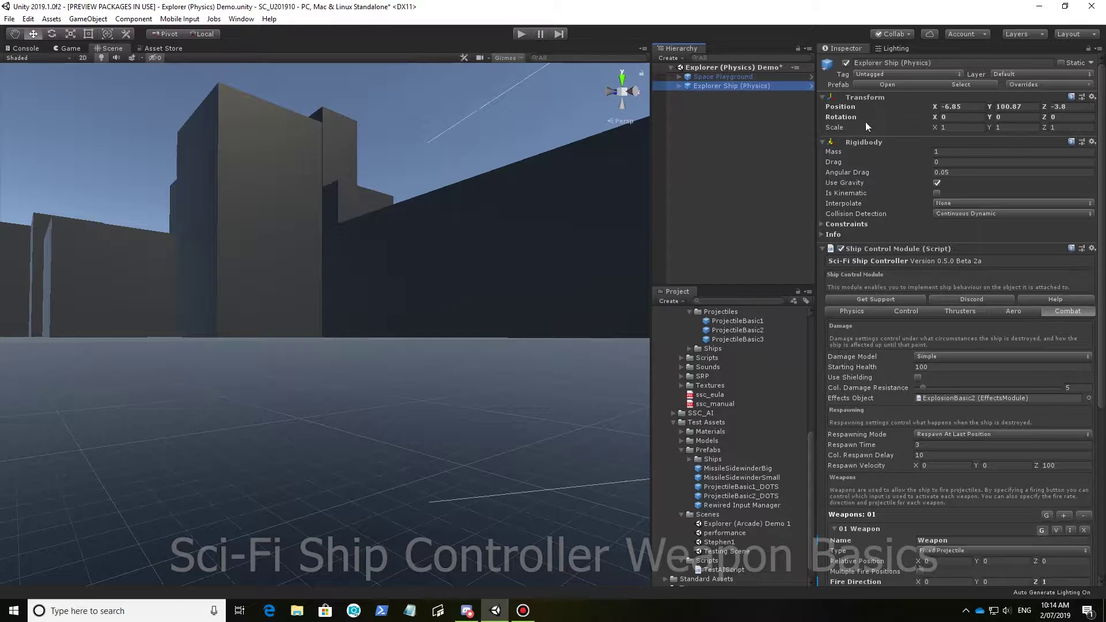
double_click(734, 87)
scroll(491, 415, up, 3)
alt+drag(491, 414, 400, 415)
click(850, 312)
click(1085, 473)
click(959, 312)
click(1052, 396)
click(1018, 311)
scroll(1031, 432, down, 5)
click(1047, 310)
scroll(992, 260, up, 10)
click(1069, 312)
- Move the weapon forward to the ship's nose, at a relative position of about Y -0.20 and Z 4.36
scroll(493, 378, up, 3)
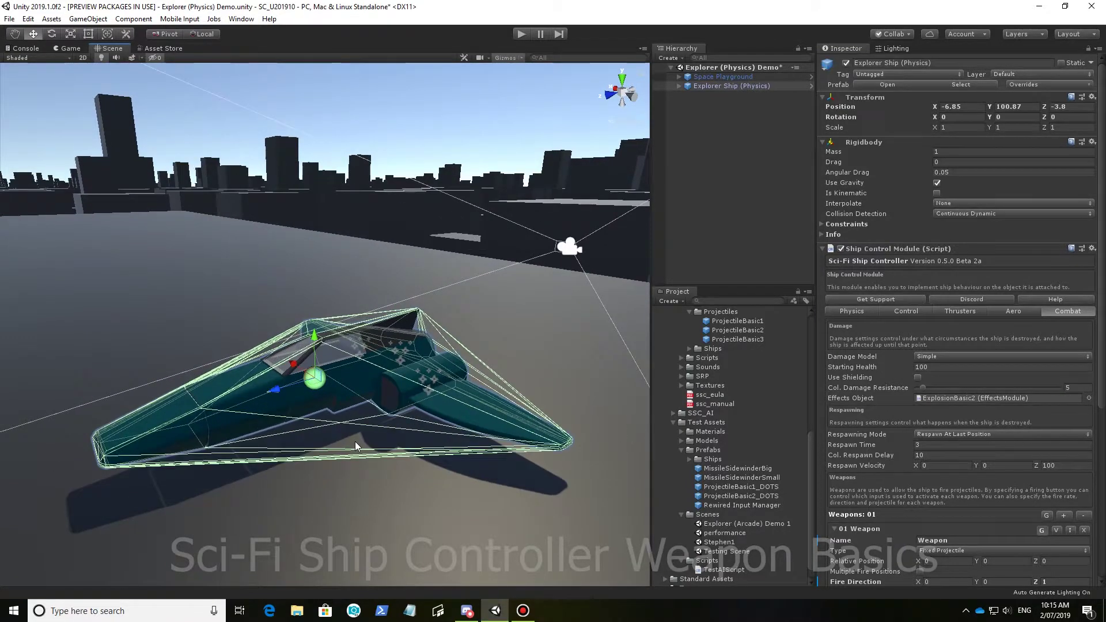
scroll(354, 442, up, 5)
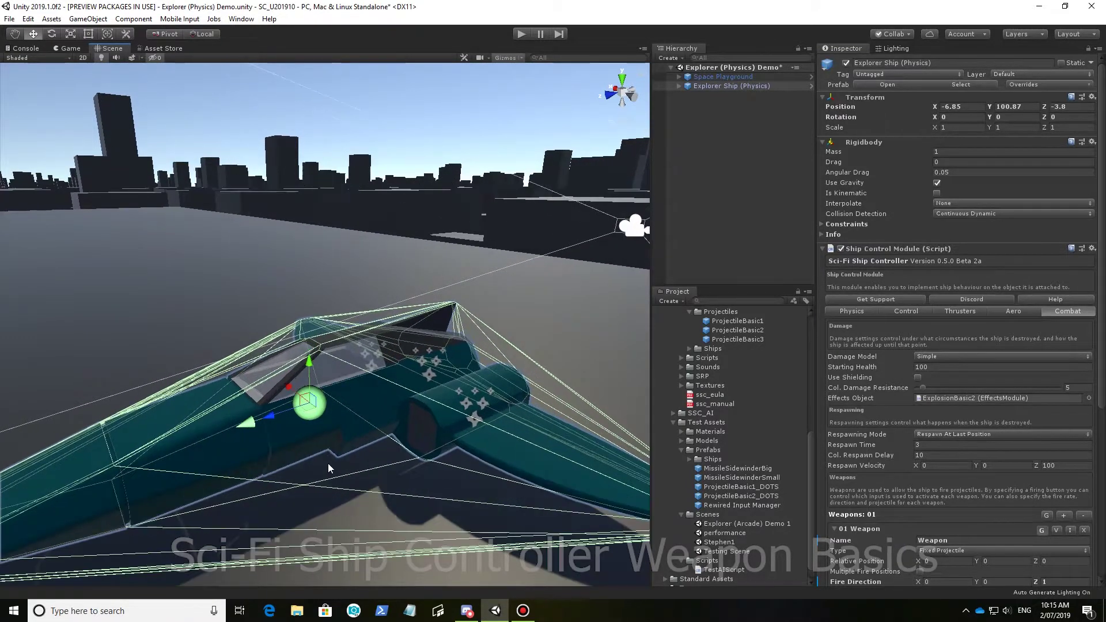
scroll(342, 367, down, 3)
drag(310, 339, 131, 369)
right_drag(158, 378, 306, 288)
drag(310, 272, 310, 294)
right_drag(310, 294, 392, 364)
scroll(392, 363, up, 3)
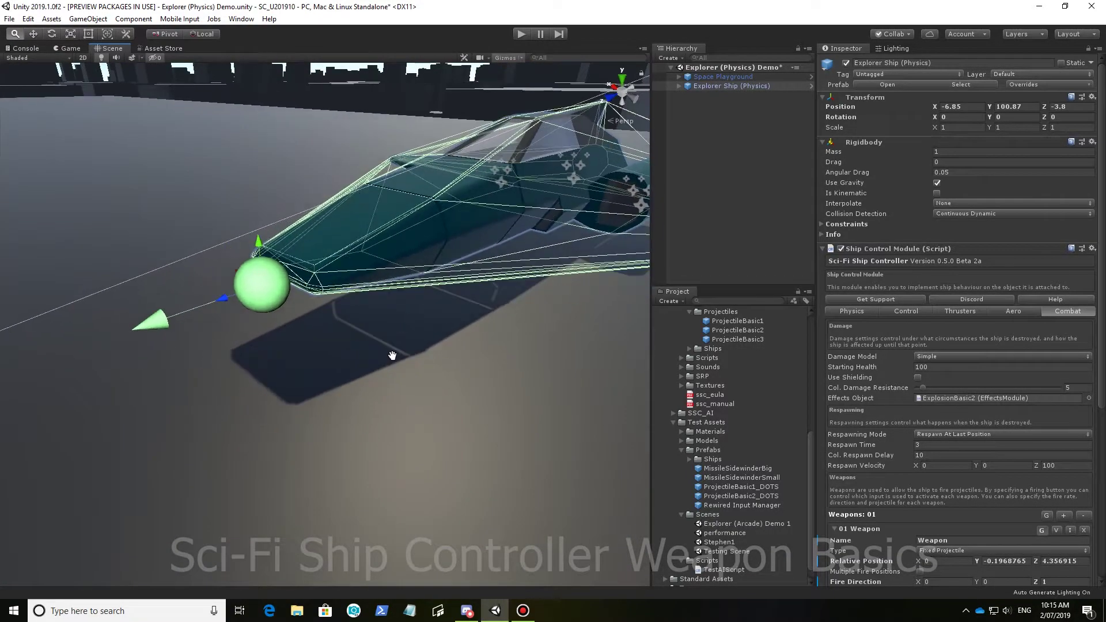
scroll(928, 425, down, 3)
- Enable multiple fire positions with two offsets, X -0.5 for Element 0 and X 0.5 for Element 1
scroll(1003, 479, down, 7)
click(918, 315)
click(948, 338)
text(-0.5)
click(1060, 328)
click(969, 350)
text(.5)
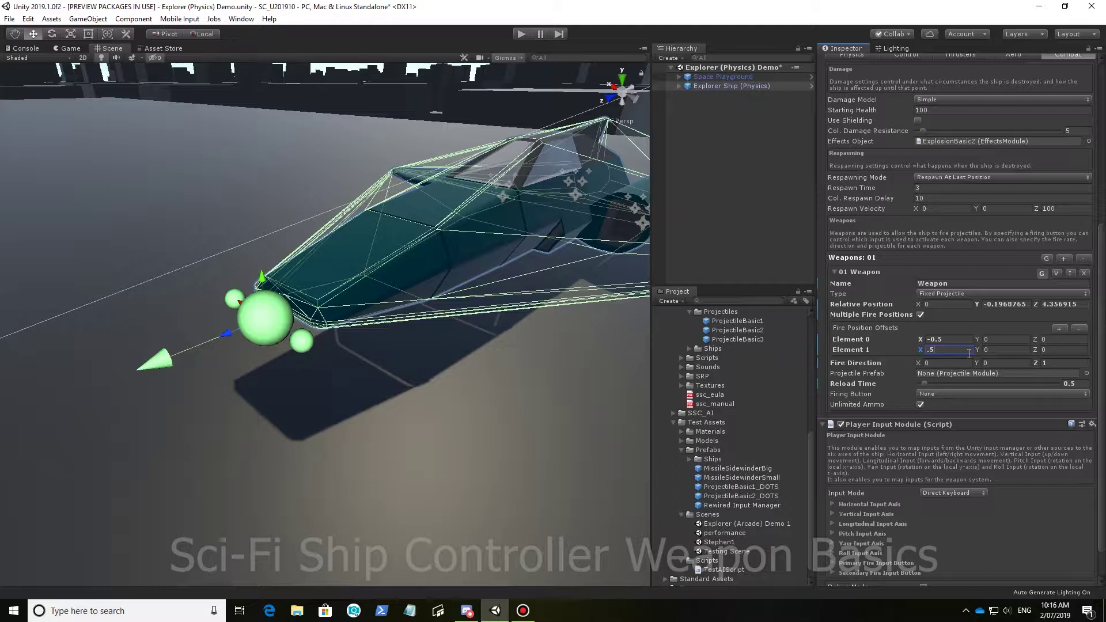
- Try a fire direction of X 1 on the weapon, and set X back to 0
click(955, 364)
text(1)
double_click(951, 363)
text(0)
- Assign ProjectileBasic3 as the weapon's projectile prefab, with a reload time of 0.5
drag(811, 441, 811, 422)
drag(752, 380, 953, 371)
mouse_move(869, 386)
mouse_move(922, 384)
mouse_down()
mouse_move(986, 382)
mouse_move(921, 383)
mouse_up()
- Set the weapon's firing button to Primary and expand the Primary Fire Input Button mapping in the Player Input Module
click(949, 395)
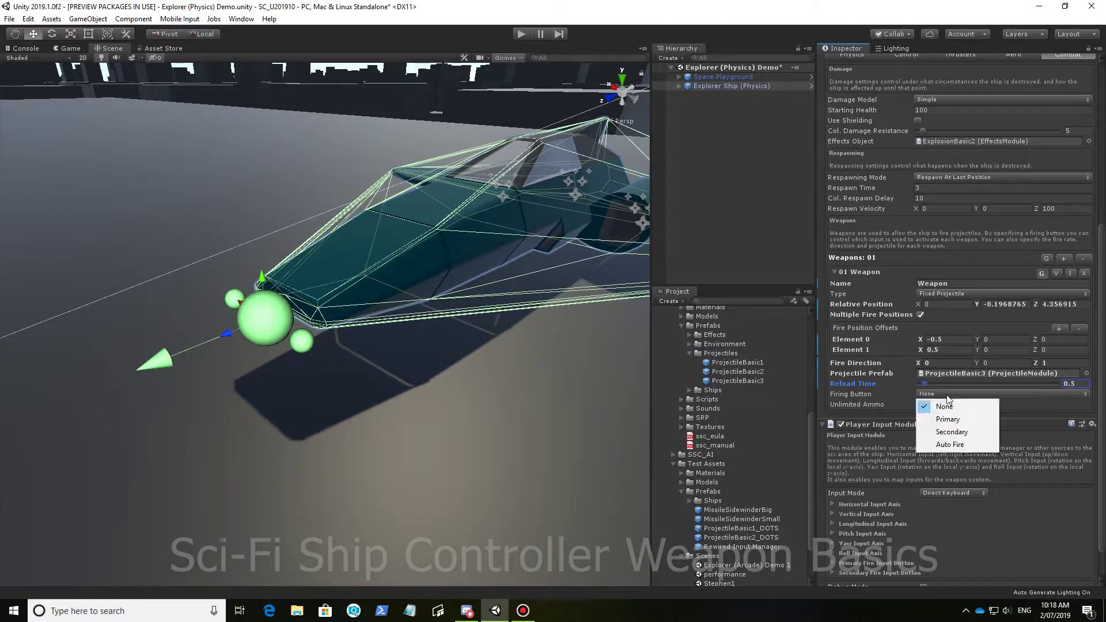
click(959, 424)
mouse_move(874, 399)
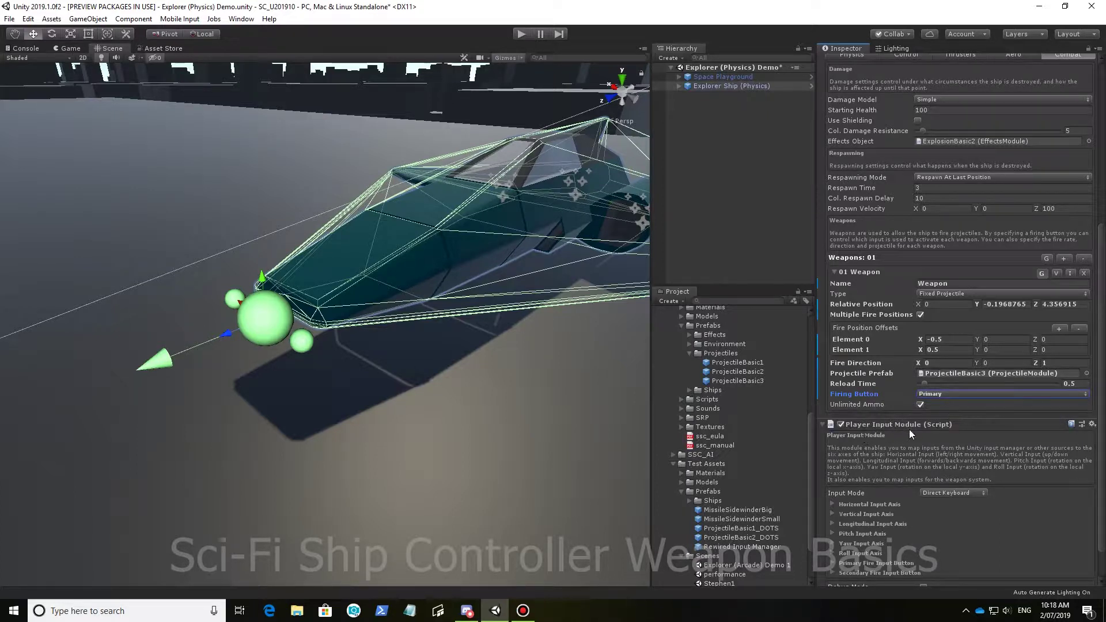
drag(1102, 420, 1102, 426)
click(830, 524)
scroll(956, 499, down, 1)
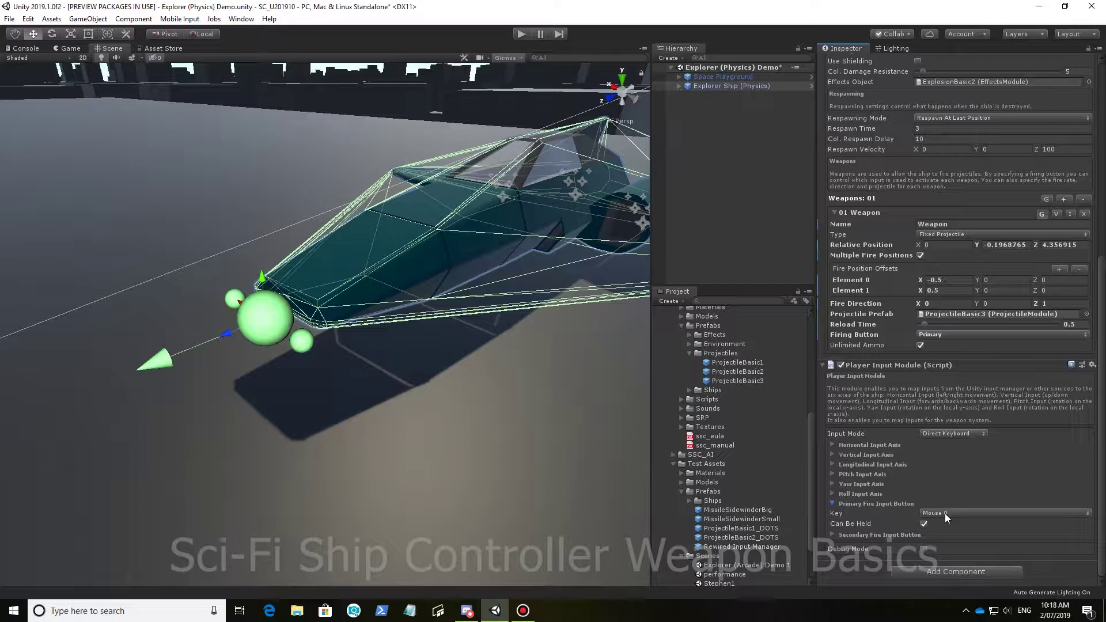
- Turn off unlimited ammo for the weapon and give it an ammunition of 10
mouse_move(880, 349)
click(921, 345)
click(949, 356)
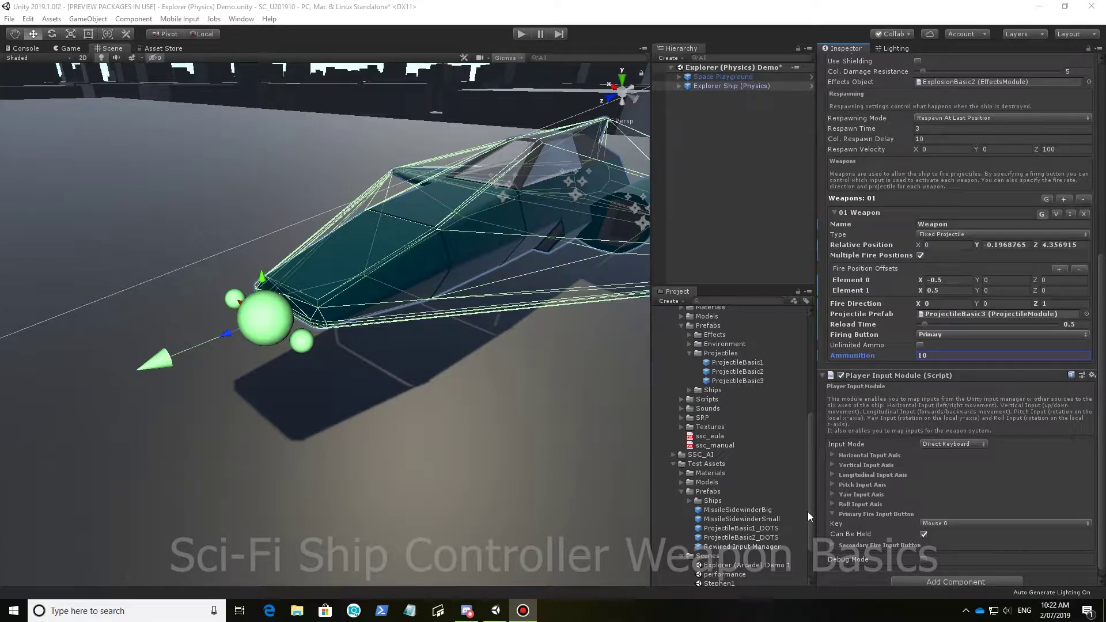
- Open the Stephen1 scene from the Test Assets scenes
scroll(811, 540, down, 1)
click(718, 572)
double_click(717, 573)
click(605, 338)
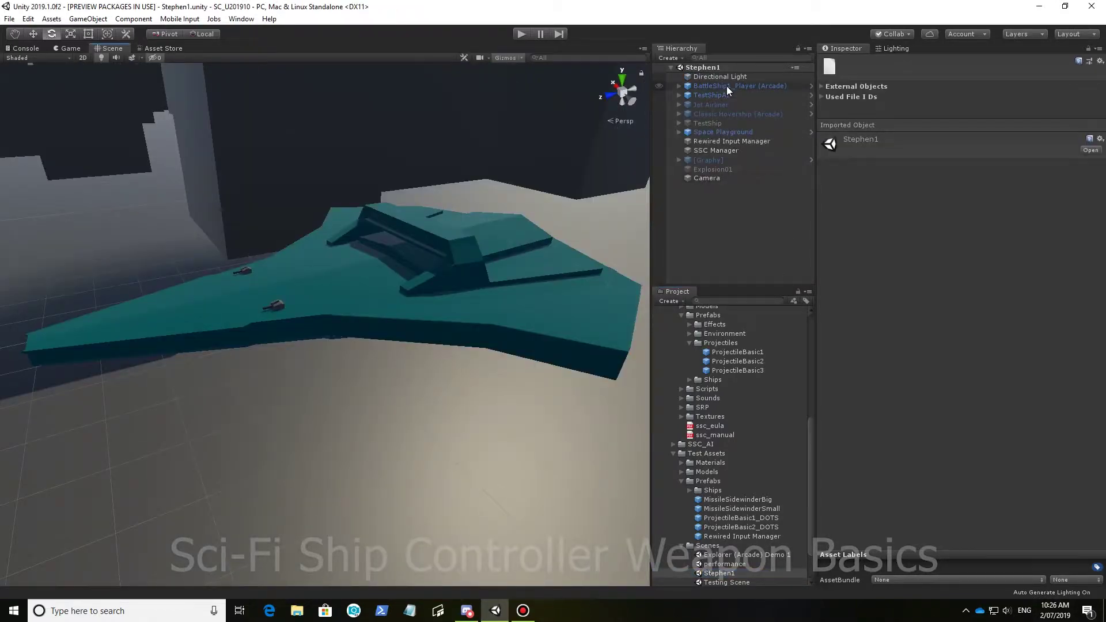
- Select BattleShip1_Player (Arcade) and toggle the gizmos of all its weapons in the scene view
click(727, 86)
scroll(1103, 234, down, 2)
scroll(1104, 234, down, 6)
scroll(1104, 234, down, 10)
scroll(834, 172, down, 12)
click(1046, 161)
- Expand the battleship's Turret1 hierarchy, select its Pivot object and show the Pivot's children
alt+drag(57, 381, 264, 457)
scroll(263, 456, up, 2)
scroll(293, 440, down, 3)
scroll(300, 435, up, 1)
scroll(285, 447, up, 2)
scroll(339, 316, up, 2)
scroll(343, 316, up, 1)
middle_drag(356, 293, 426, 398)
click(292, 383)
click(680, 86)
click(685, 94)
click(717, 113)
click(696, 114)
- Try rotating the Turret1 Pivot to turn the turret, and undo the rotation
scroll(461, 312, up, 3)
scroll(438, 423, up, 2)
middle_drag(437, 423, 396, 368)
drag(299, 361, 235, 337)
key(ctrl+z)
click(363, 349)
- Try tilting Turret1_Gun to an X rotation of about -37.8, and reset its X rotation to 0
click(737, 123)
drag(274, 333, 389, 271)
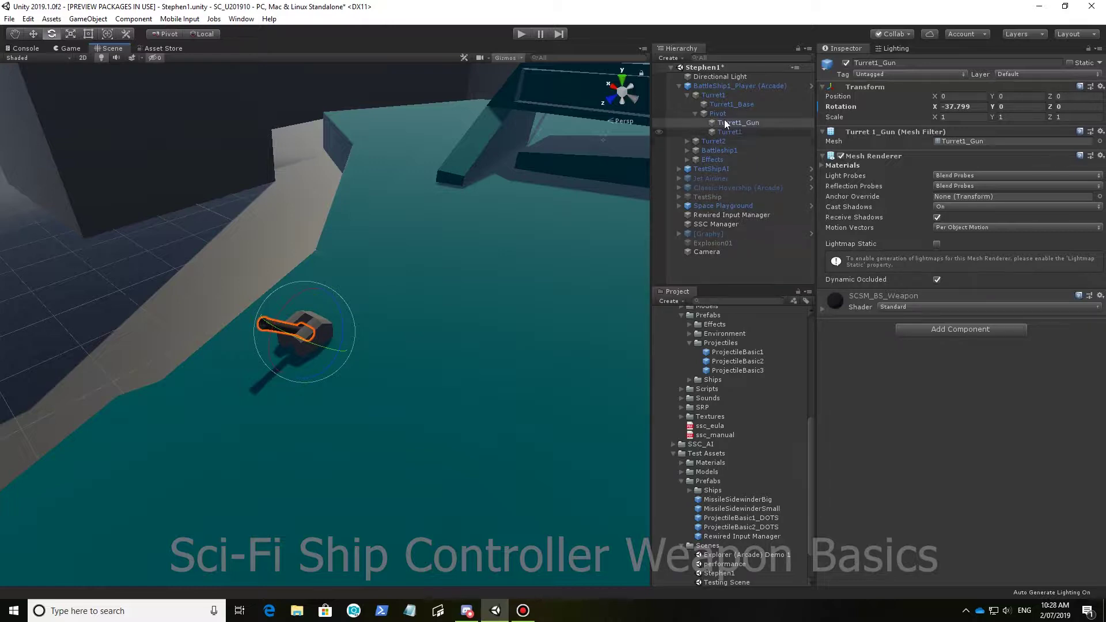
click(973, 106)
text(0)
- Collapse the battleship's Front Cannon weapon and examine the turret pivot settings of the Front Turret Right weapon
scroll(423, 369, up, 3)
click(734, 86)
drag(1100, 230, 1101, 268)
click(836, 181)
mouse_move(842, 319)
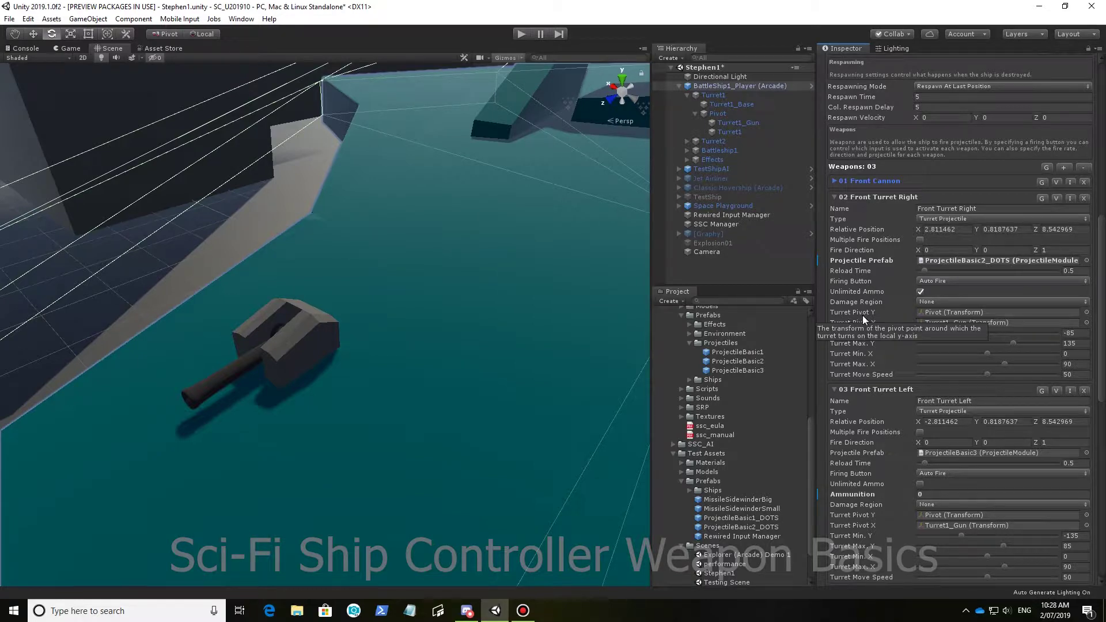